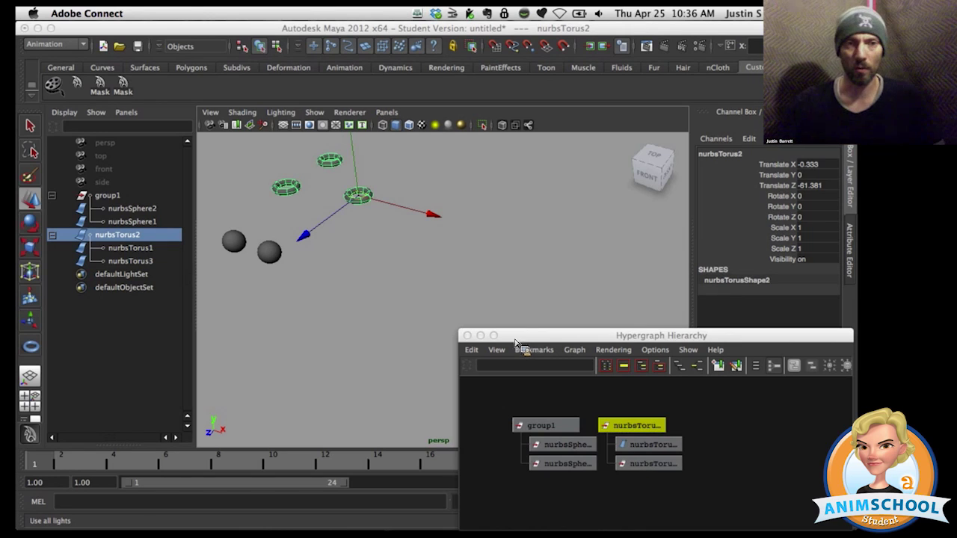
Step: Deselect nurbsTorus2 by clicking empty space in the viewport
left_click(397, 280)
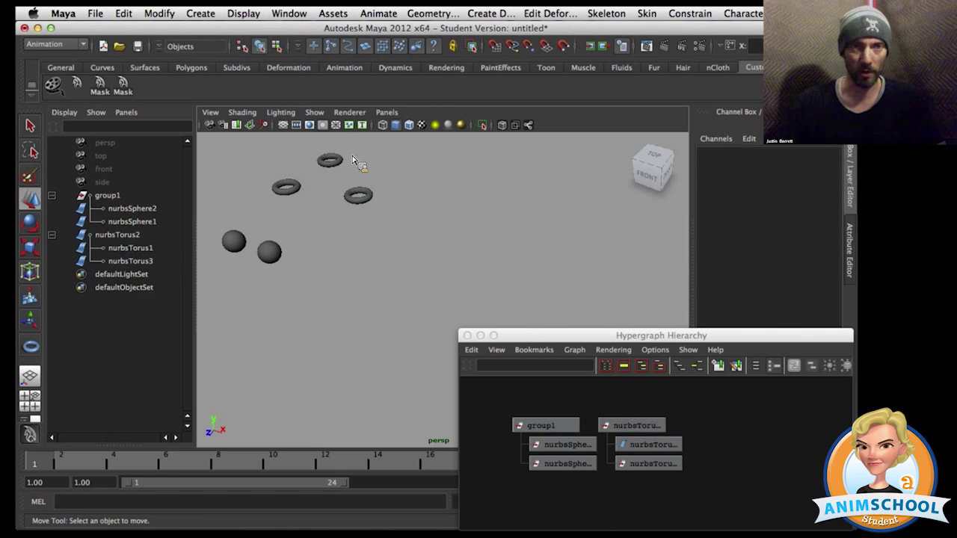
Step: Create two NURBS cones side by side and orbit the view around them
left_click_drag(402, 272, 453, 271)
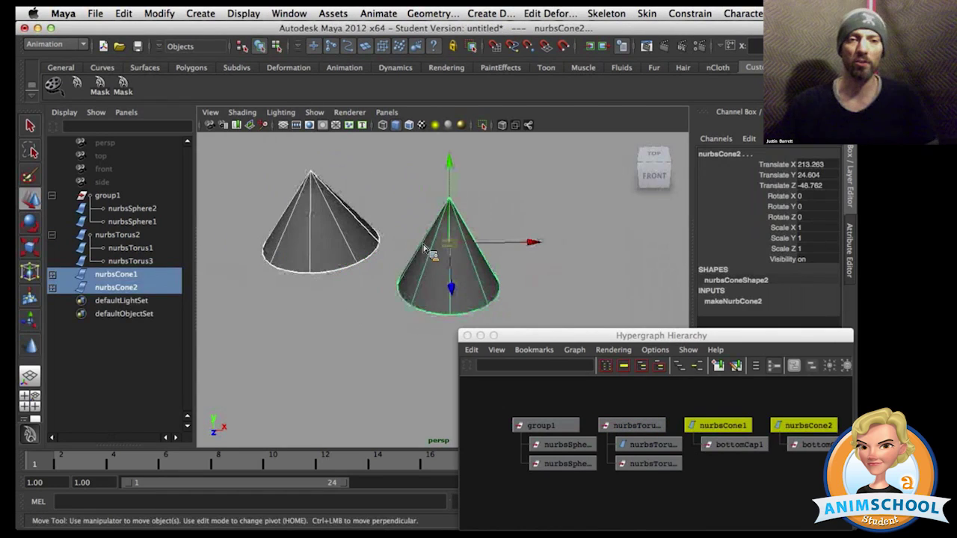
left_click_drag(406, 247, 404, 243, "alt")
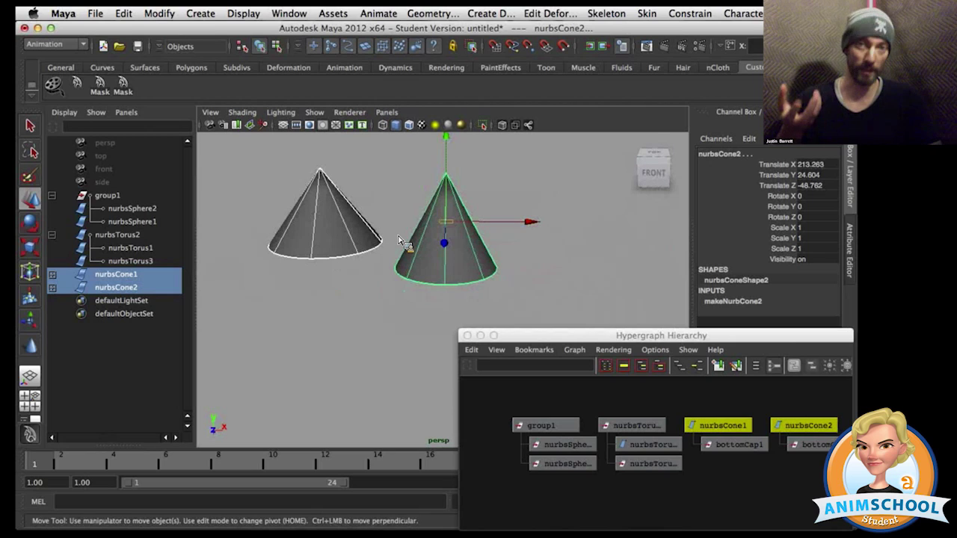
left_click_drag(402, 241, 425, 249, "alt")
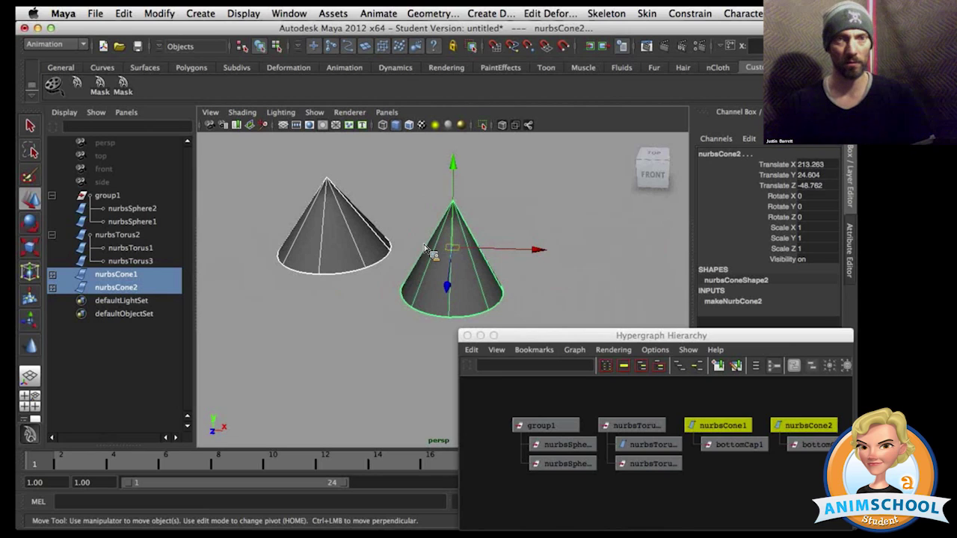
Step: Select nurbsCone1 first, then add nurbsCone2 to the selection
left_click(367, 293)
left_click(349, 252)
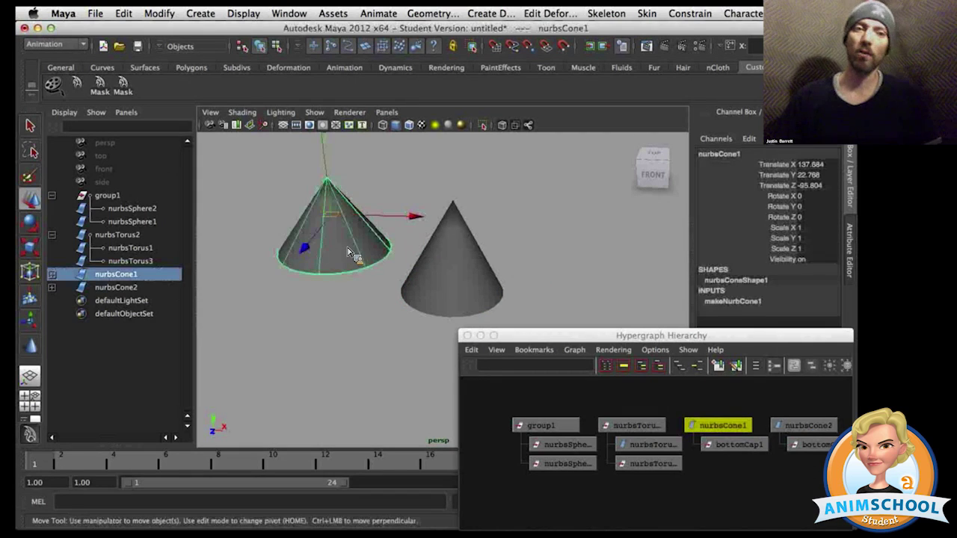
left_click(462, 286, "shift")
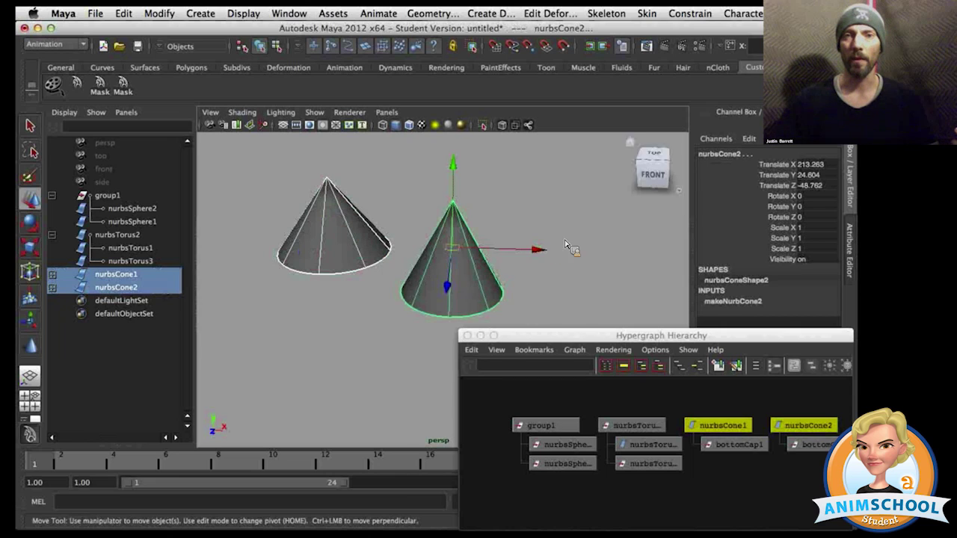
Step: Point-constrain nurbsCone2 to nurbsCone1 with Maintain offset on, then select nurbsCone1 alone
left_click(692, 16)
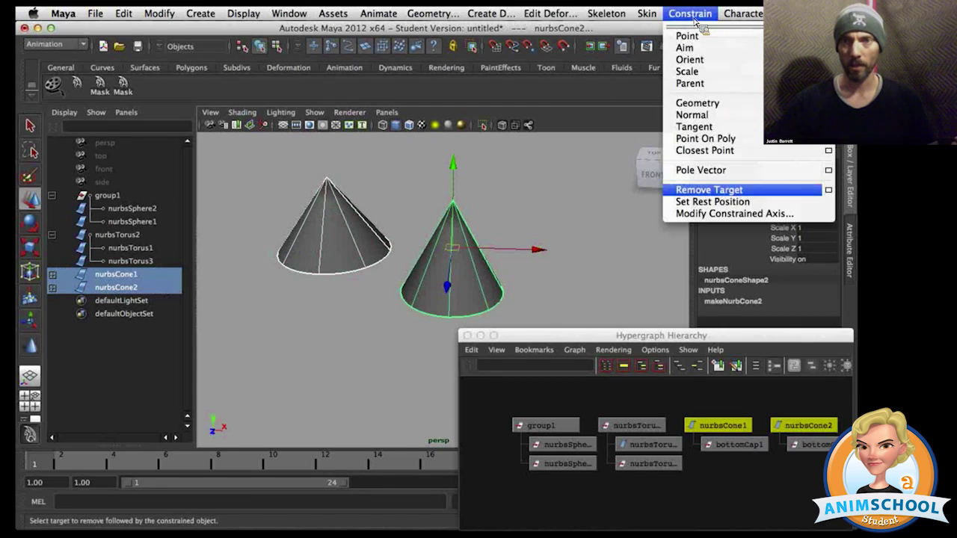
left_click(829, 36)
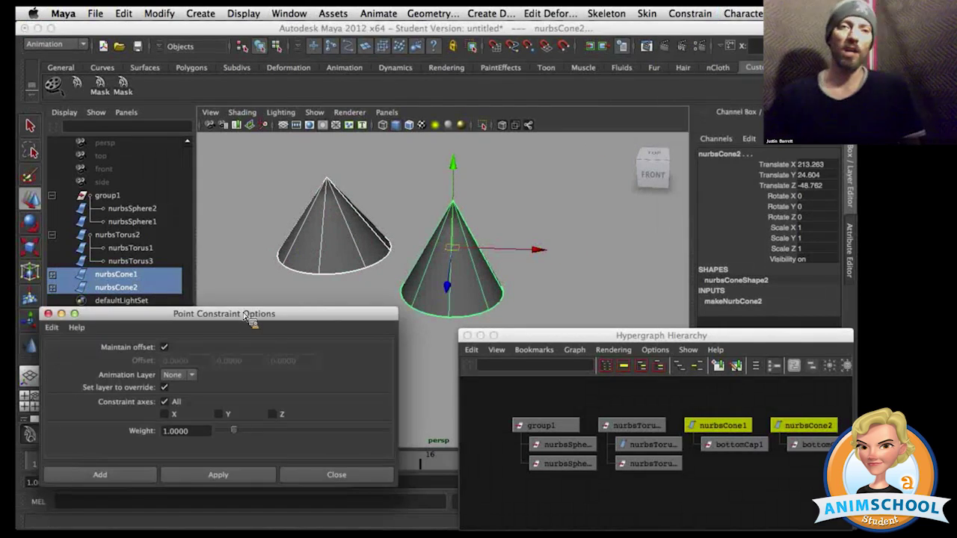
left_click_drag(274, 324, 272, 322)
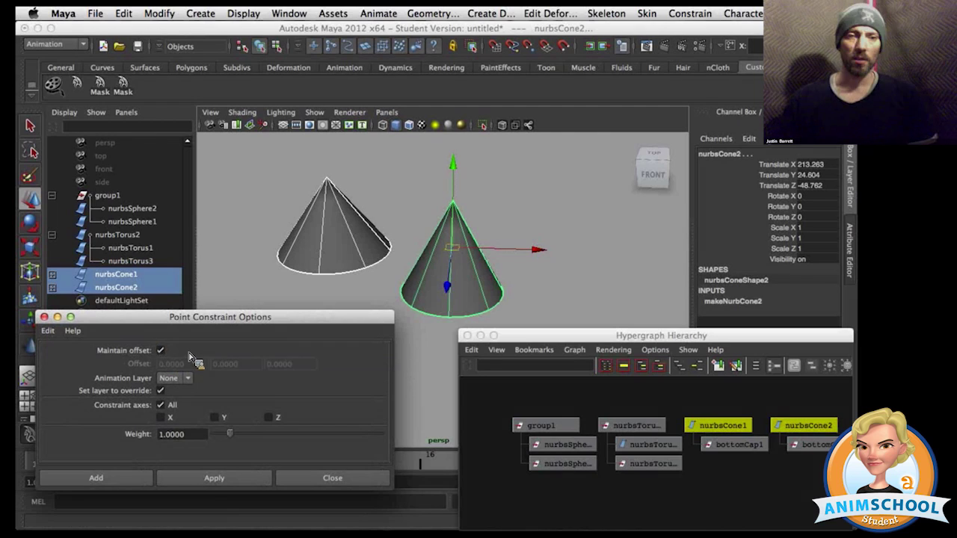
left_click(224, 480)
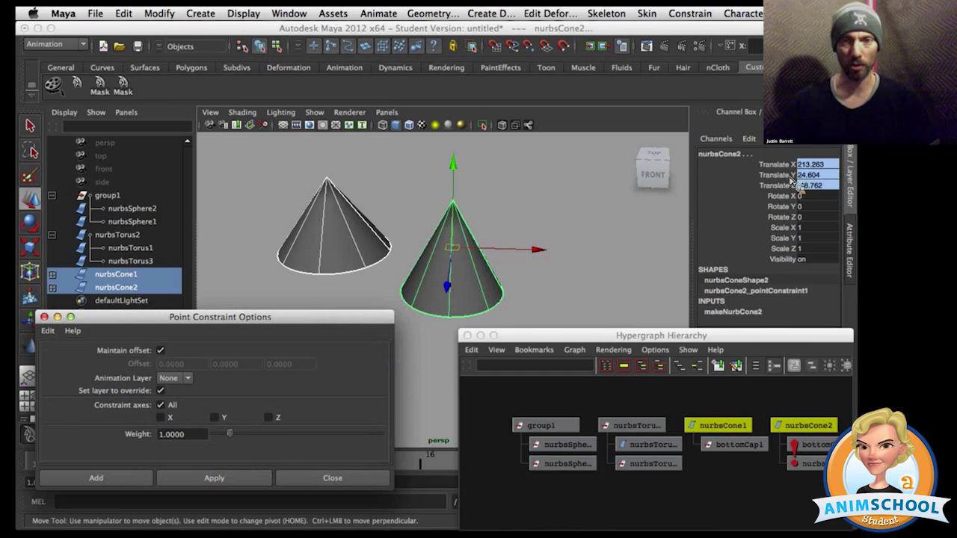
left_click(500, 284)
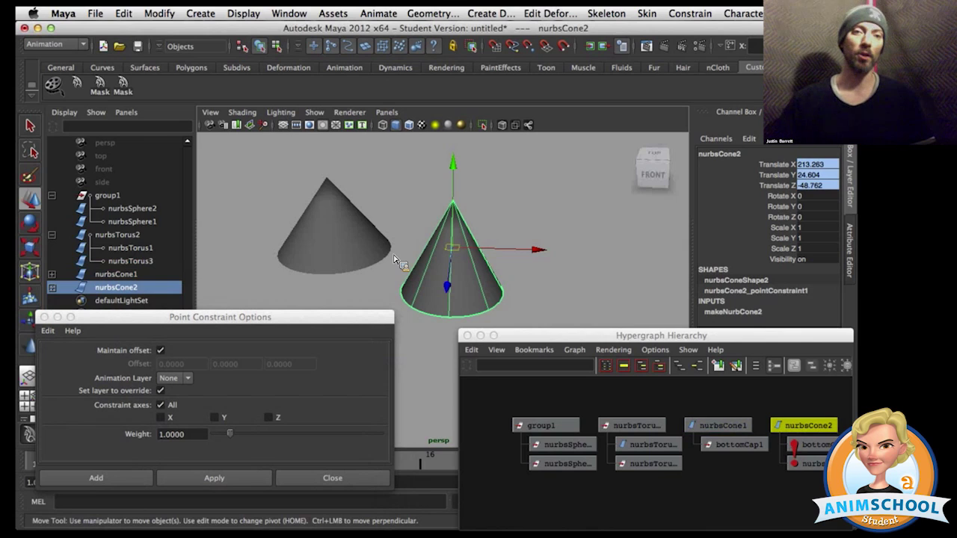
left_click(352, 239)
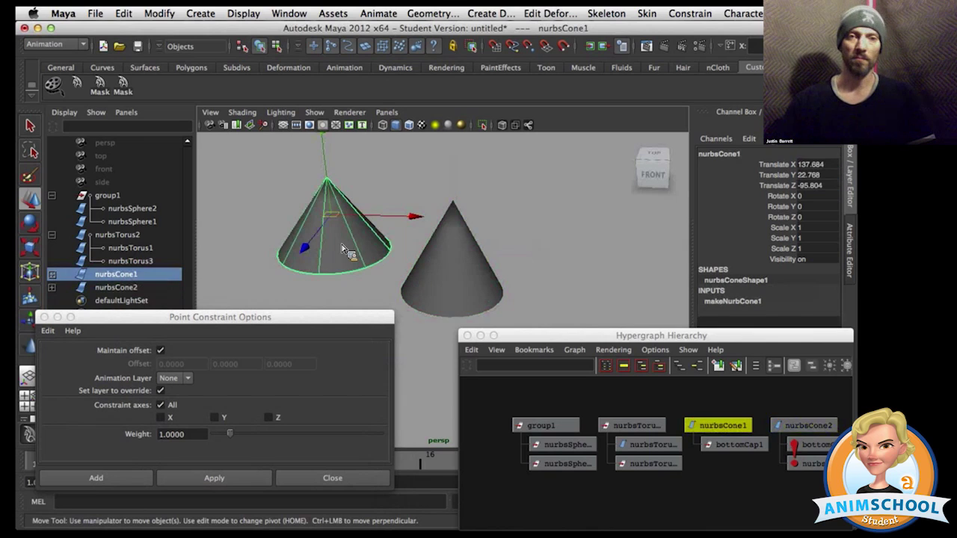
Step: Move nurbsCone1 so the constrained nurbsCone2 follows it
scroll(344, 250, "down", 3)
left_click_drag(344, 249, 438, 243, "alt")
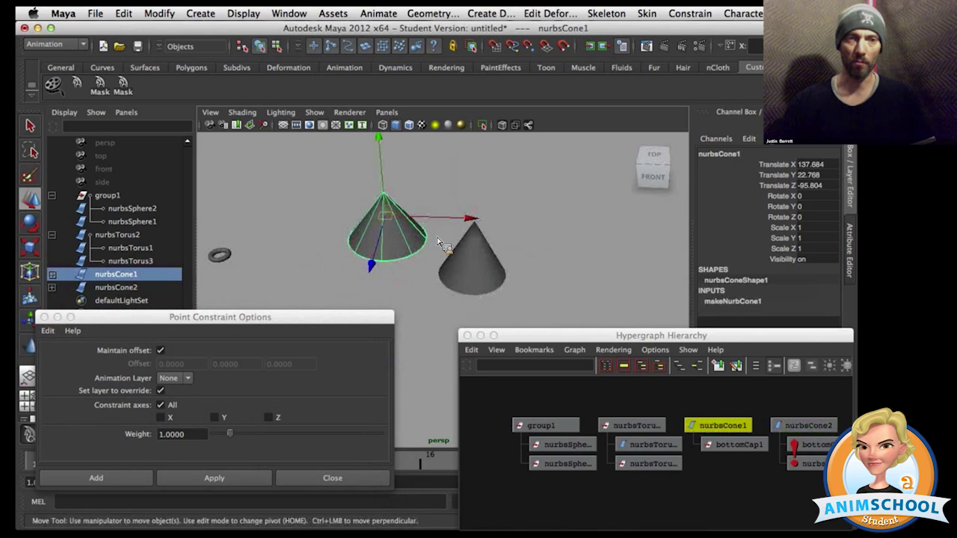
mouse_move(389, 223)
left_mouse_down()
mouse_move(382, 258)
mouse_move(378, 224)
mouse_move(400, 247)
mouse_move(416, 239)
mouse_move(386, 218)
left_mouse_up()
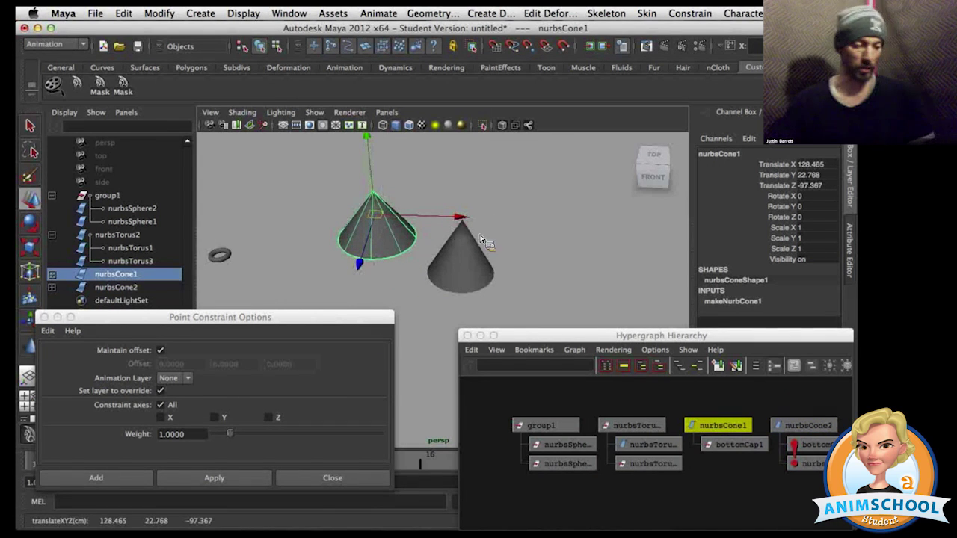
Step: Rotate nurbsCone1 to check that no rotation passes to nurbsCone2, then undo it
key("e")
left_click_drag(432, 252, 517, 216)
left_click_drag(389, 257, 376, 244)
key("ctrl+z")
key("ctrl+z")
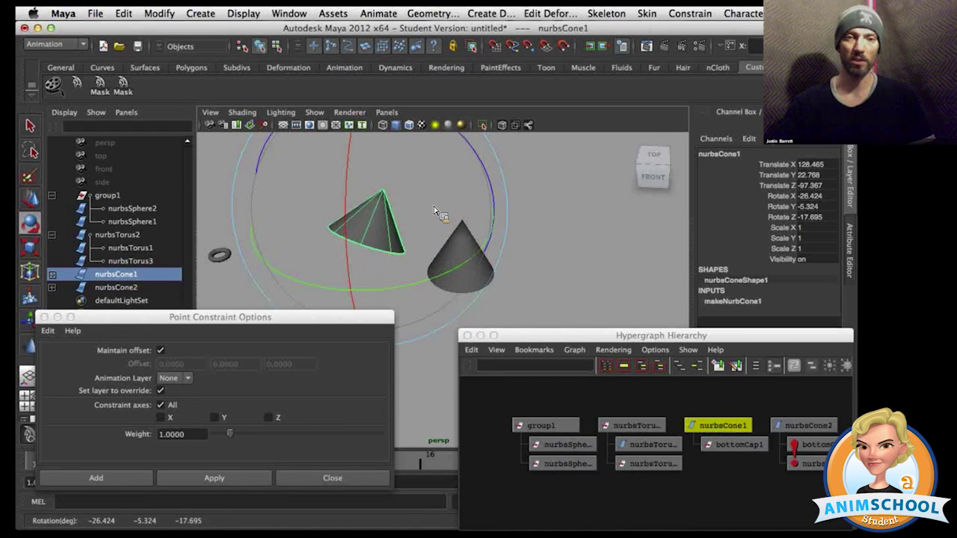
Step: Check nurbsCone2's constrained Translate values, X 204.045 and Z -50.325
left_click(497, 282)
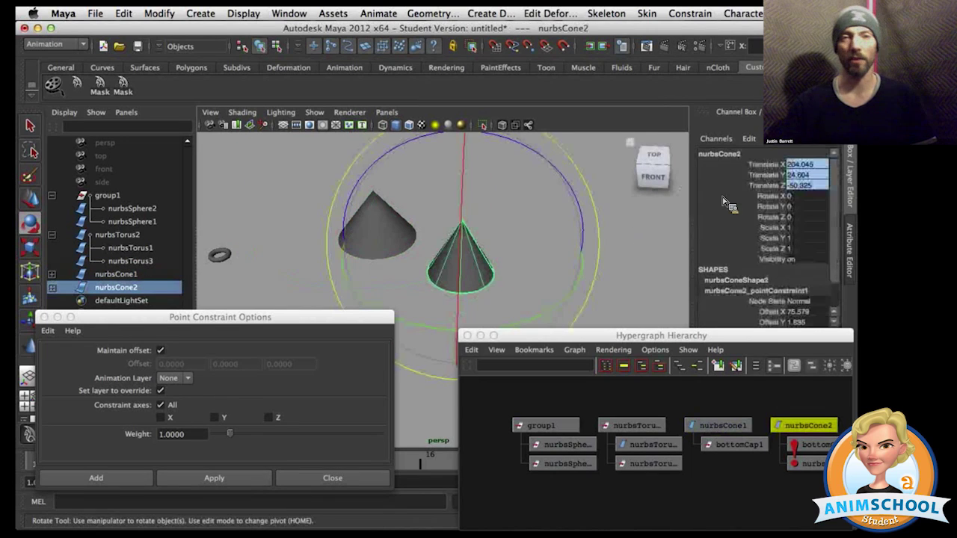
left_click_drag(804, 165, 803, 189)
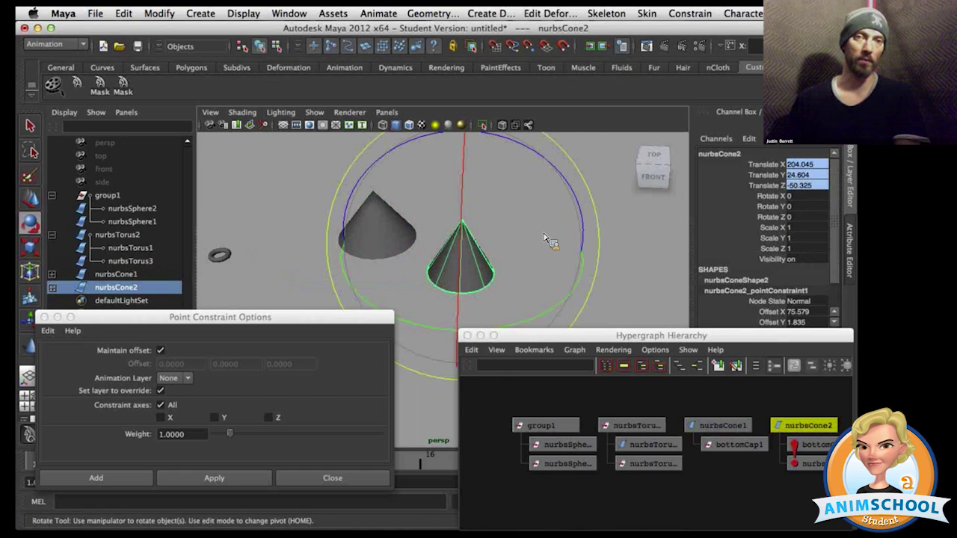
left_click(516, 238)
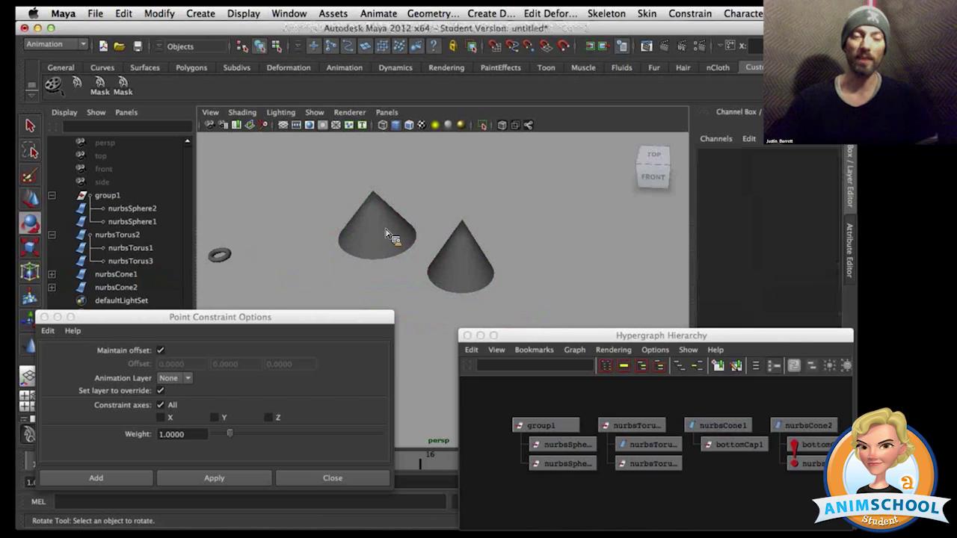
Step: Remove nurbsCone1 as nurbsCone2's point constraint target, returning nurbsCone2 to Translate X 213.263
left_click(386, 234)
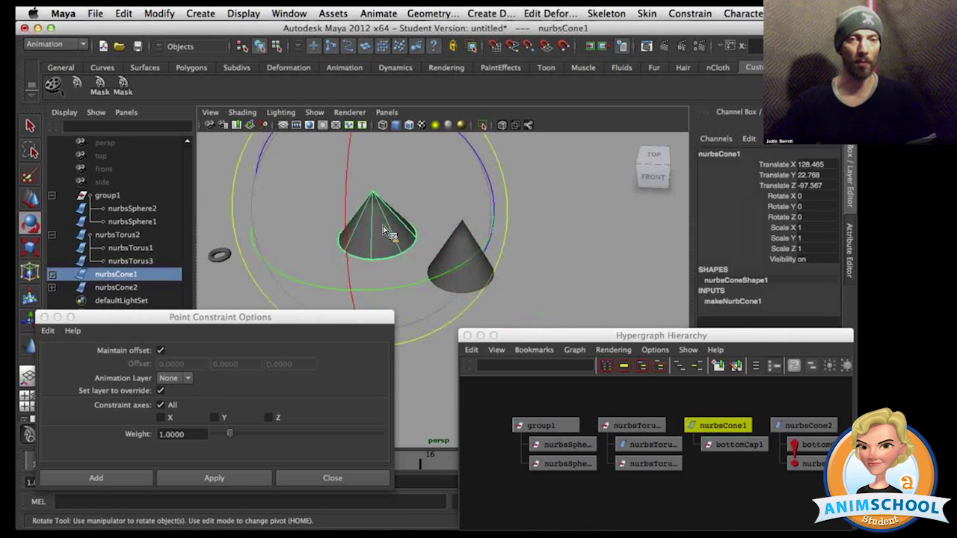
key("w")
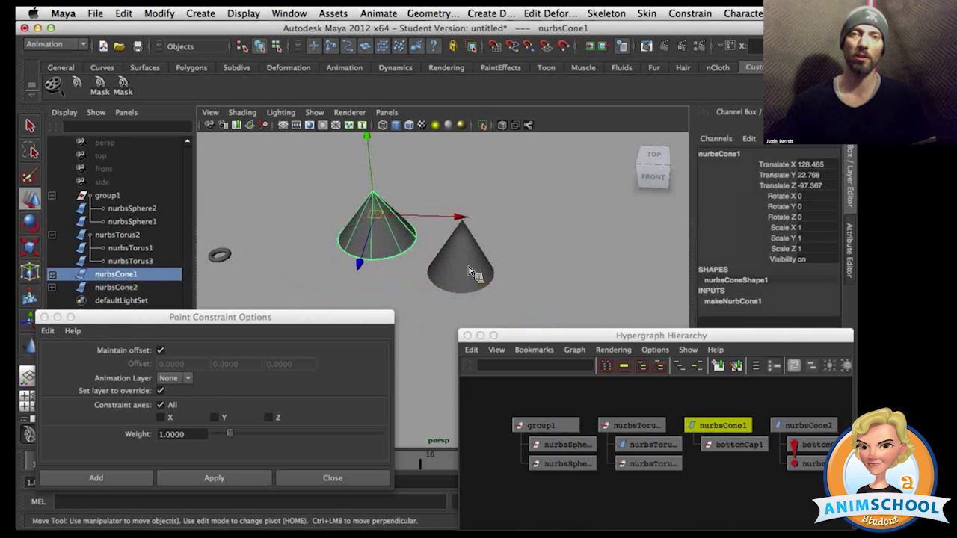
left_click(471, 273, "shift")
key("g")
left_click(690, 14)
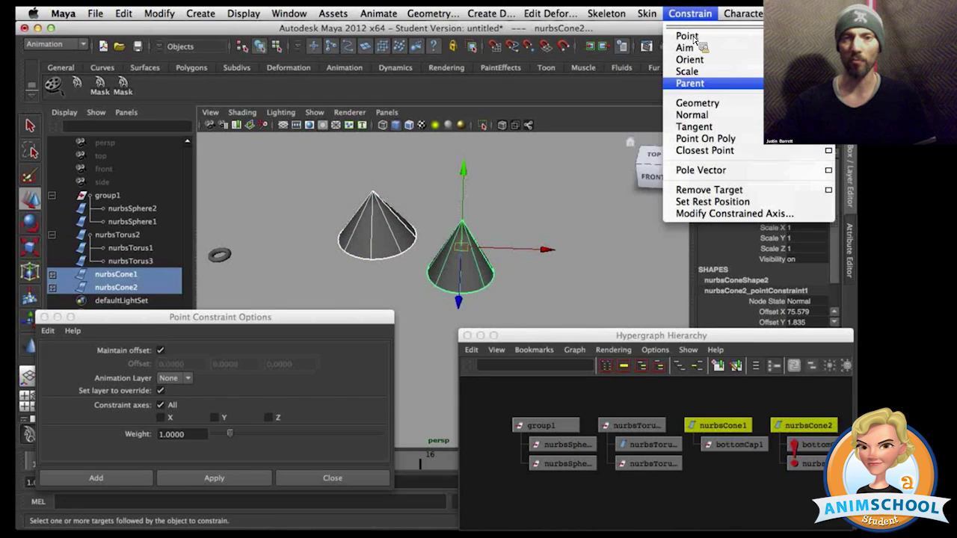
left_click(694, 192)
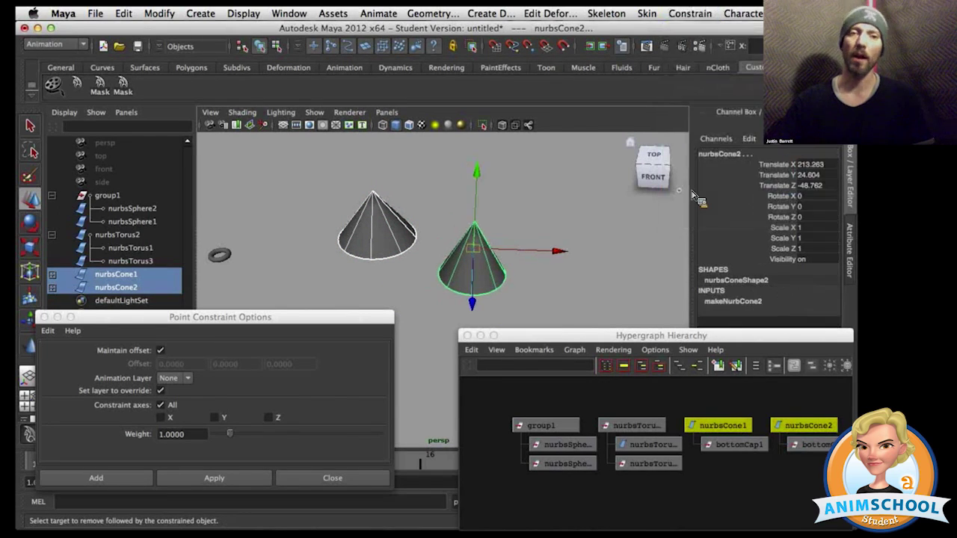
left_click(504, 278)
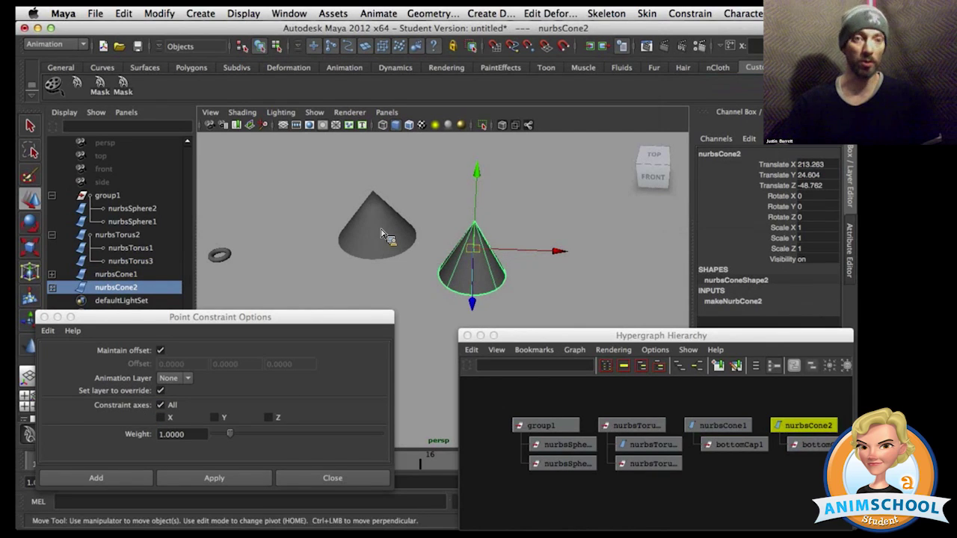
Step: Point-constrain nurbsCone2 to nurbsCone1 on the X axis only, then move nurbsCone1 to test it
left_click(162, 418)
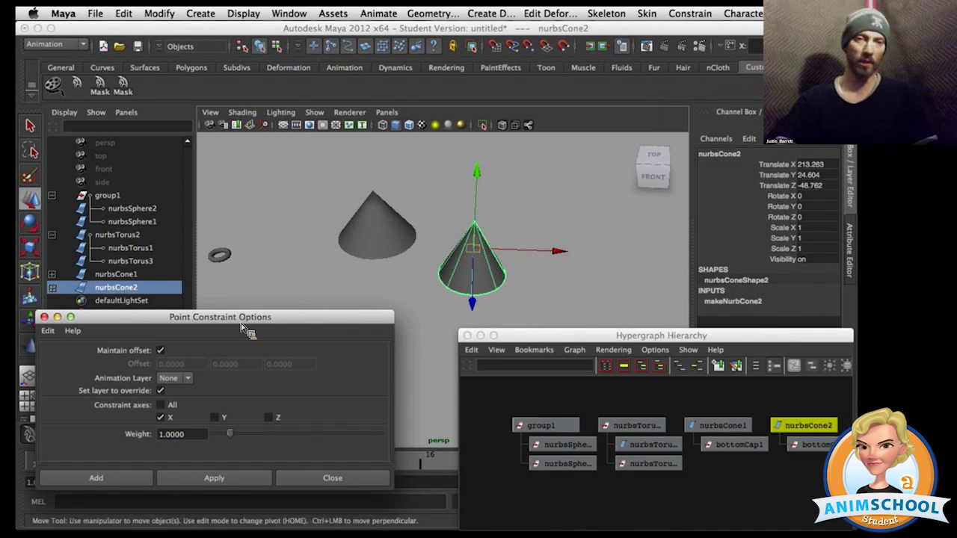
left_click(383, 245)
left_click(476, 276)
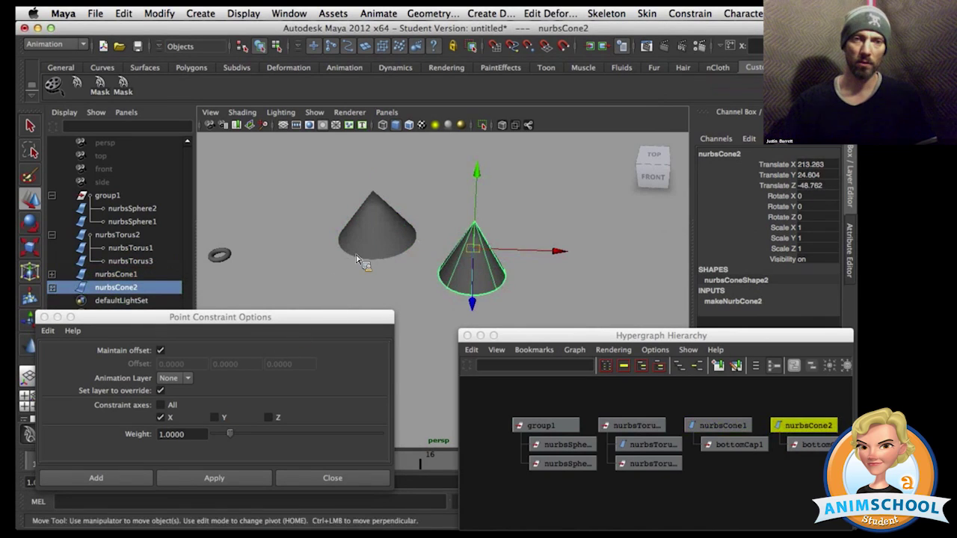
left_click(392, 249)
left_click(486, 277, "shift")
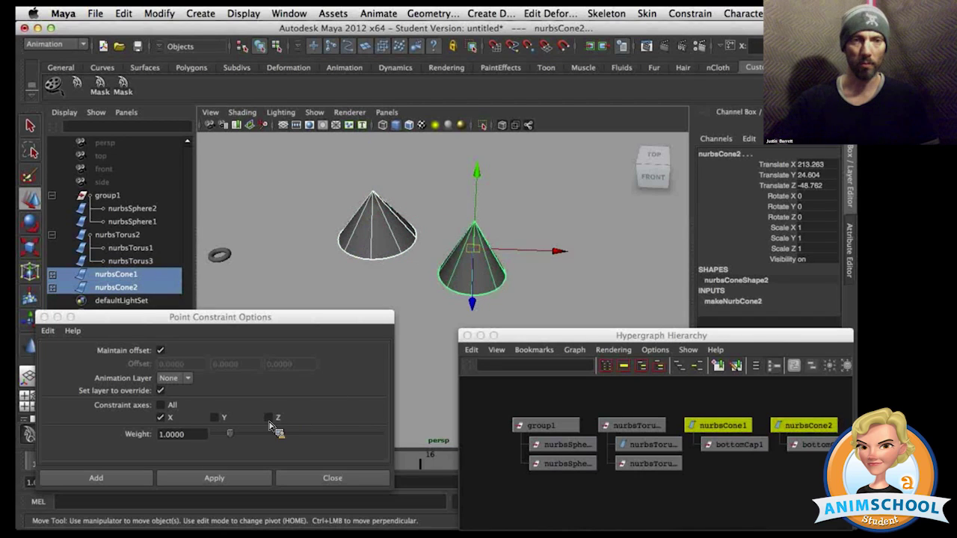
left_click(223, 481)
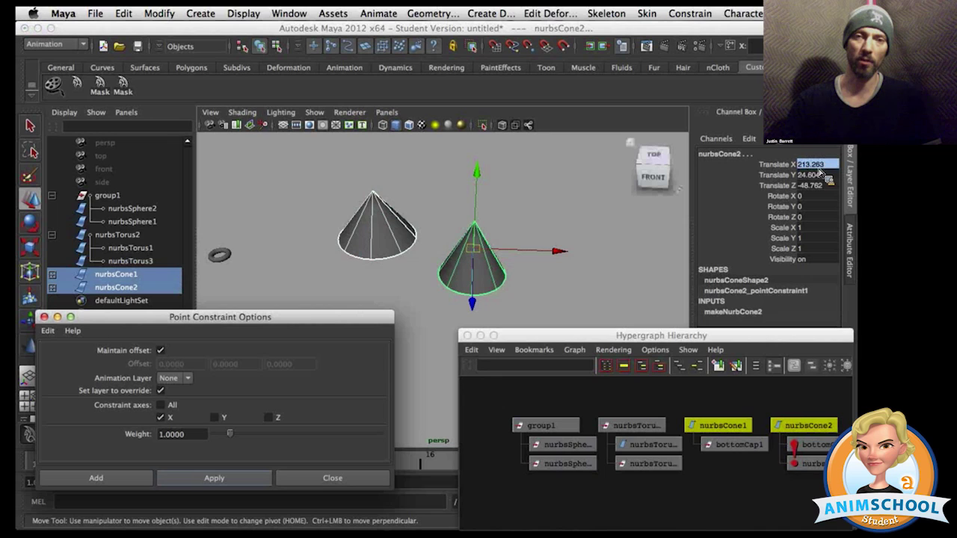
left_click(406, 251)
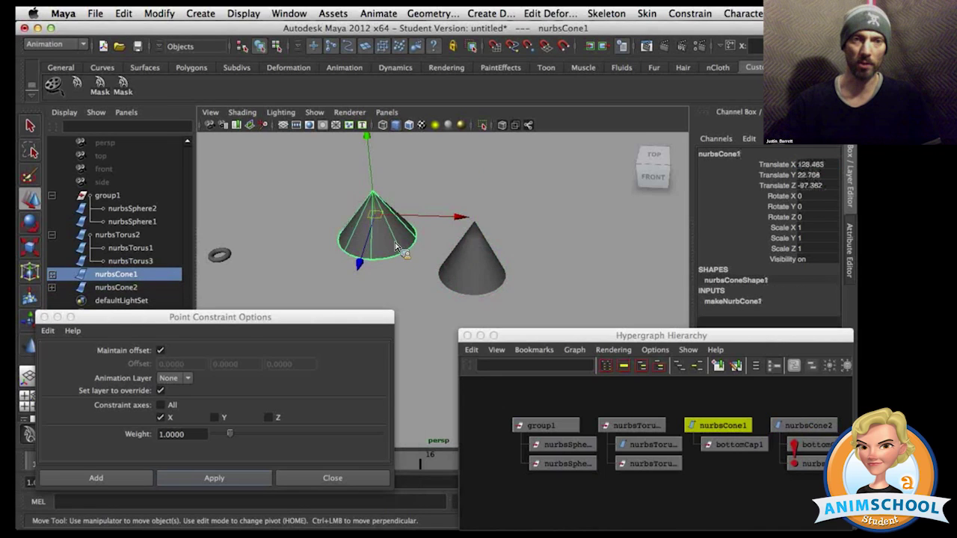
left_click_drag(402, 234, 415, 206)
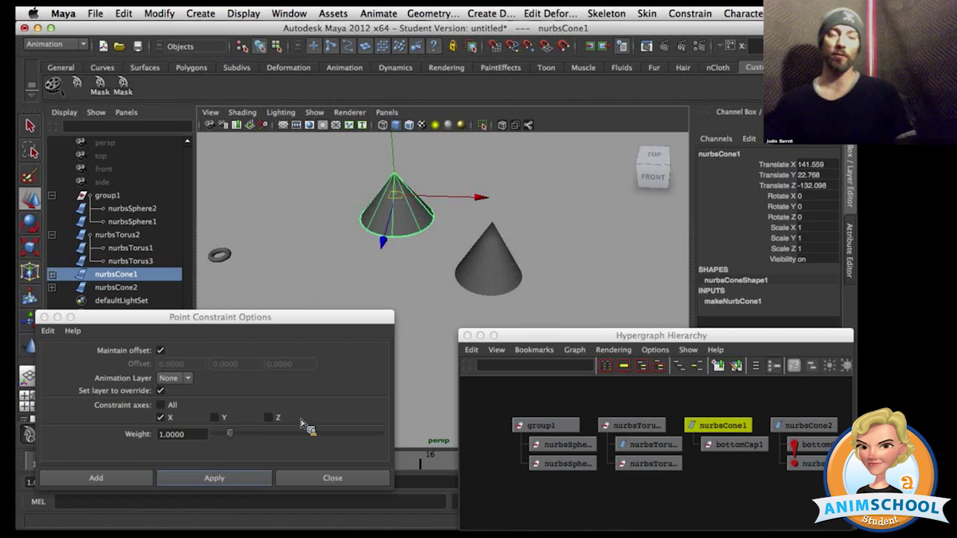
Step: Point-constrain nurbsCone2 to nurbsCone1 on all axes with Maintain offset off, then undo it
left_click(166, 411)
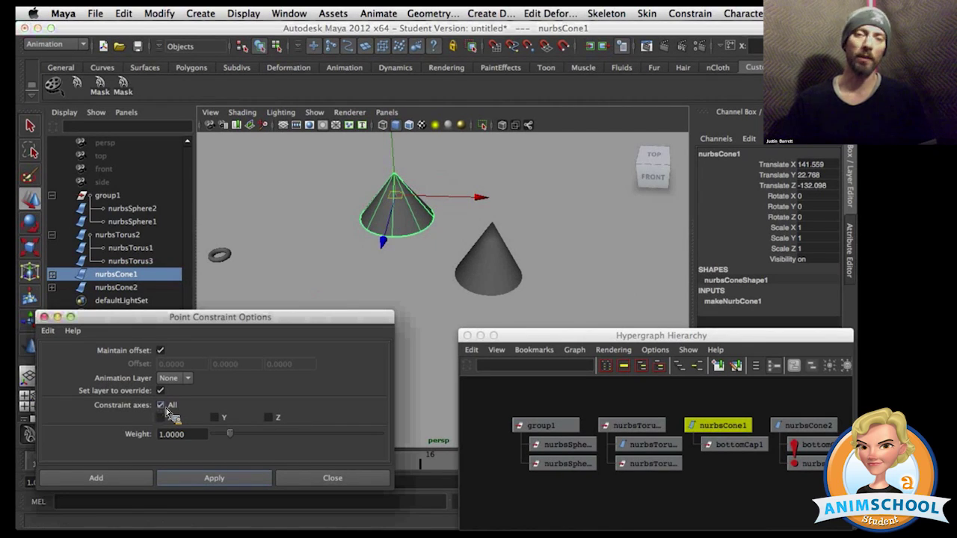
left_click(412, 238)
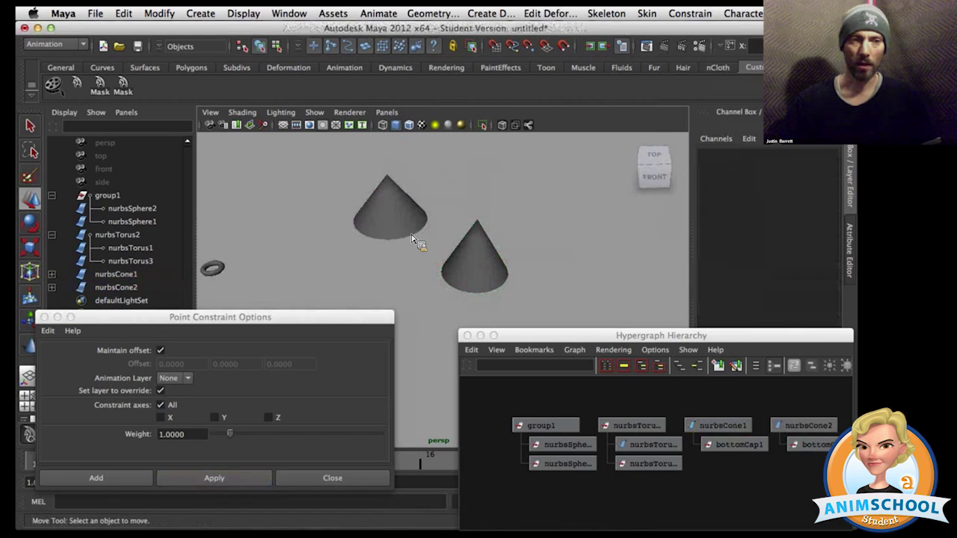
left_click(166, 351)
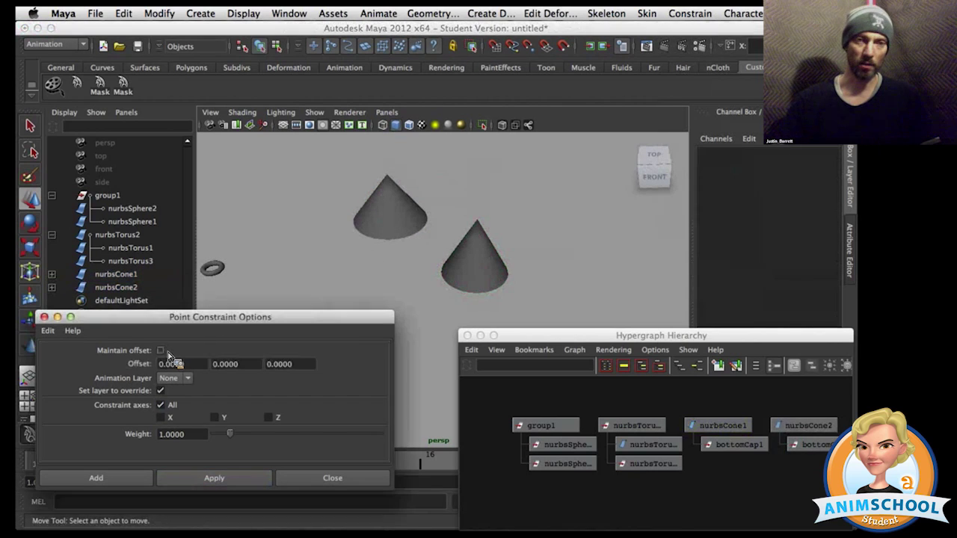
left_click(422, 226)
left_click(472, 270, "shift")
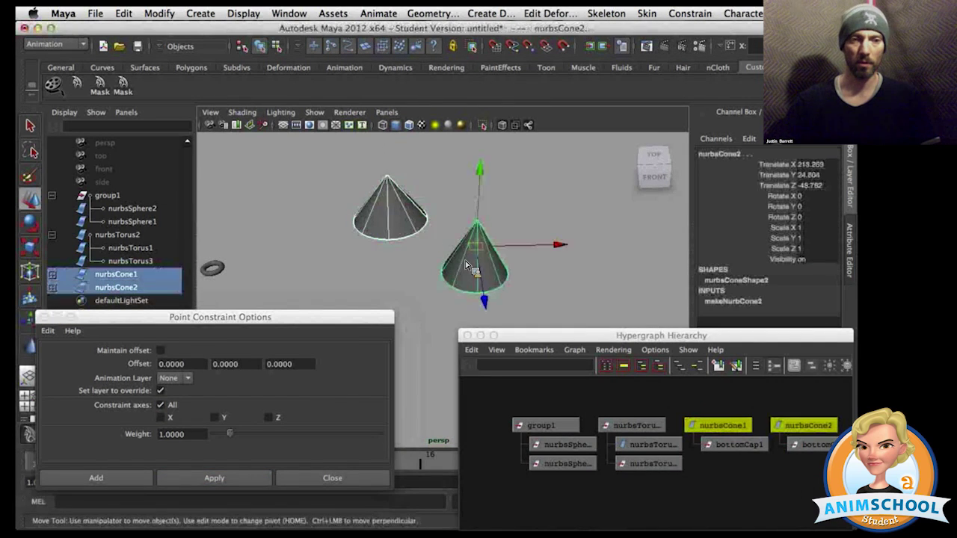
left_click(228, 479)
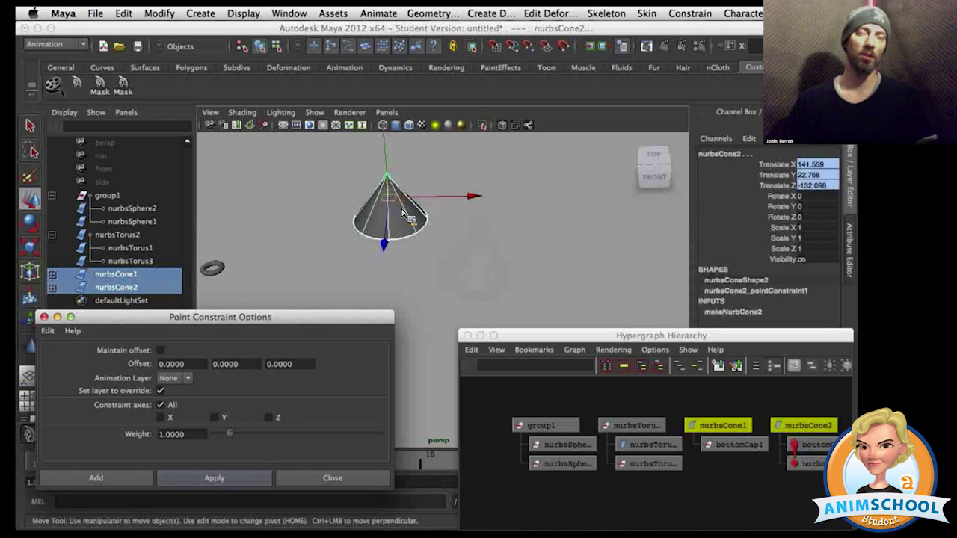
key("ctrl+z")
Step: Duplicate nurbsCone1 as nurbsCone3 and move the copy forward along Z
left_click(406, 249)
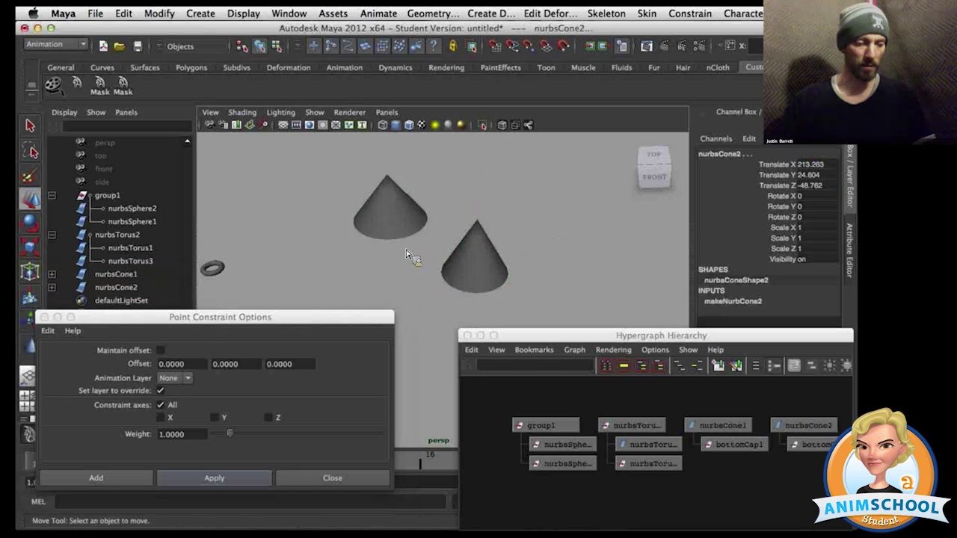
left_click(407, 244)
key("ctrl+d")
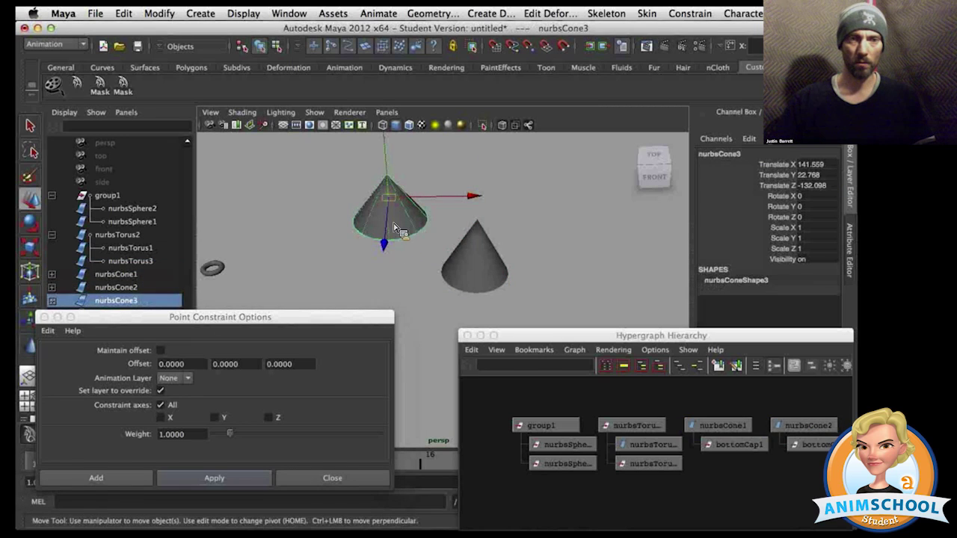
left_click_drag(394, 230, 380, 315)
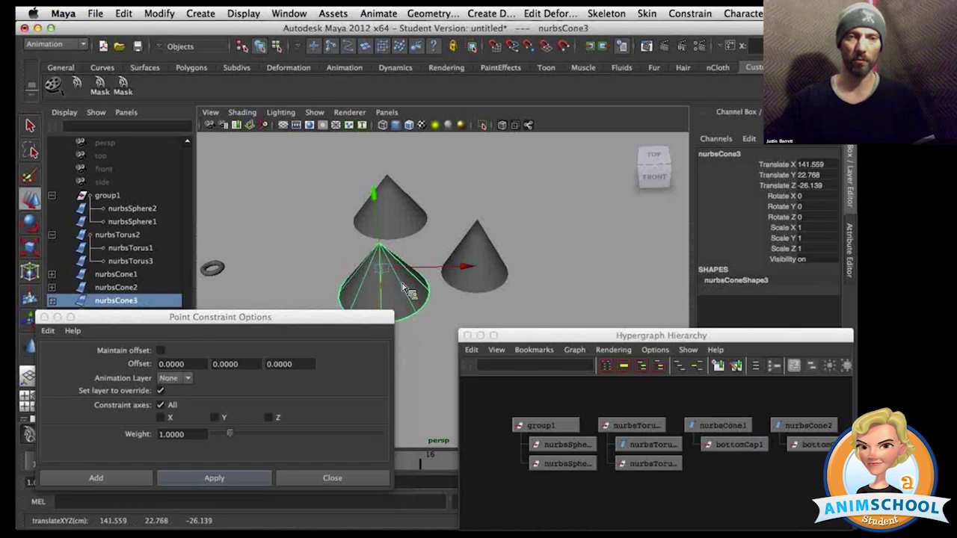
Step: Move nurbsCone2 further to the right
left_click(465, 274)
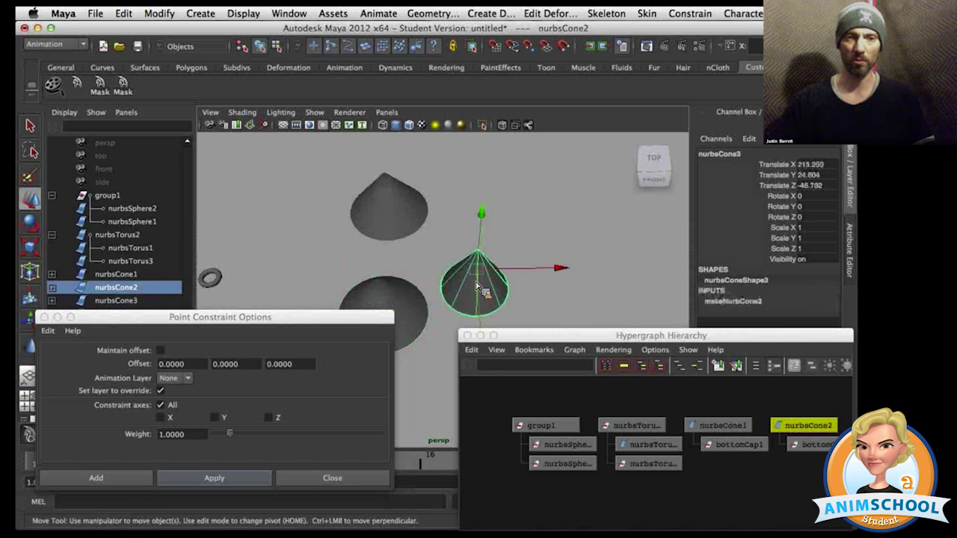
left_click_drag(465, 273, 499, 287)
middle_click_drag(499, 288, 500, 271, "alt")
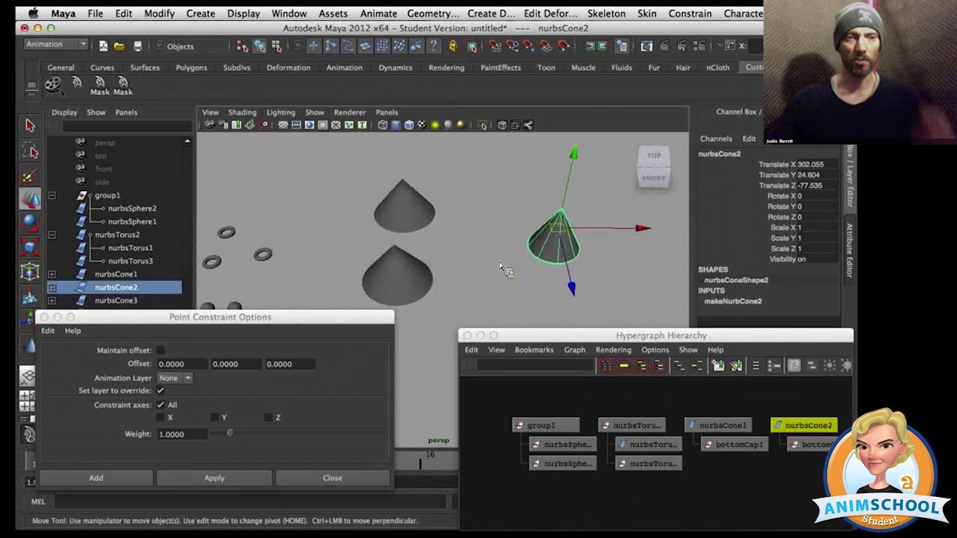
Step: Point-constrain nurbsCone2 to both nurbsCone1 and nurbsCone3, placing it midway at X 141.559
left_click(215, 339)
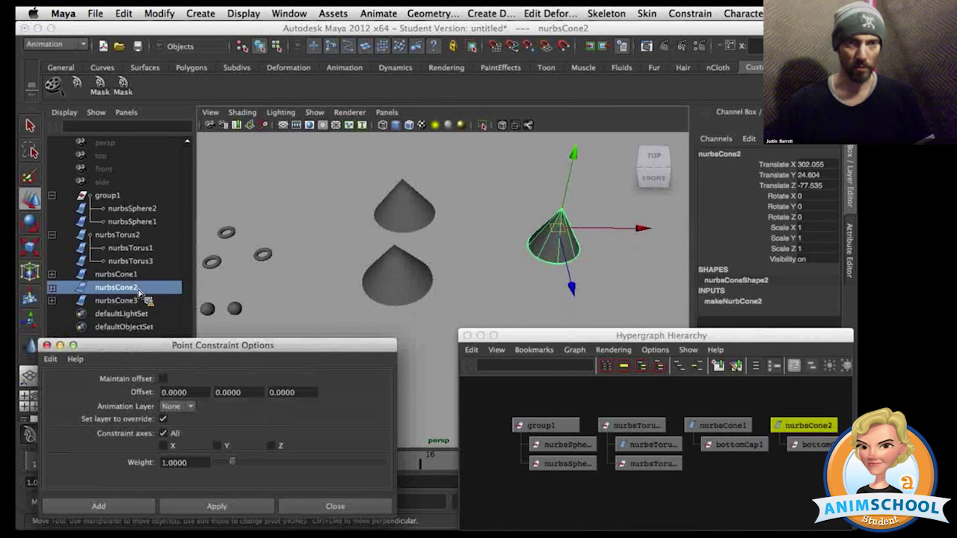
left_click(120, 274)
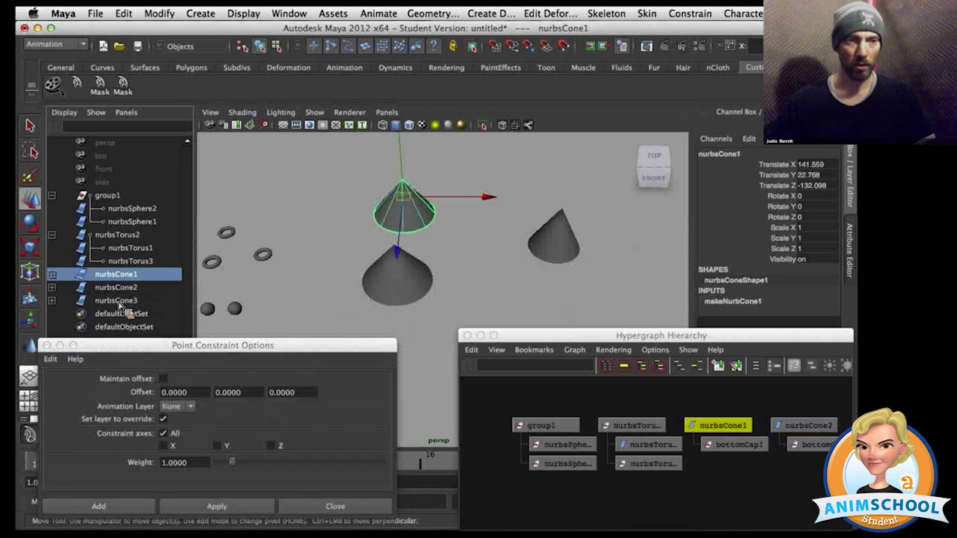
left_click(119, 302, "ctrl")
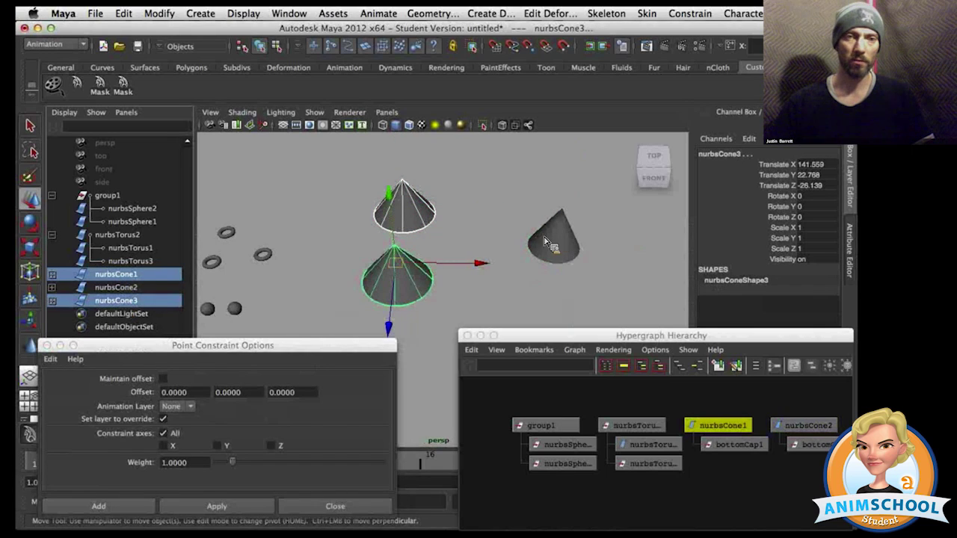
left_click(120, 287, "ctrl")
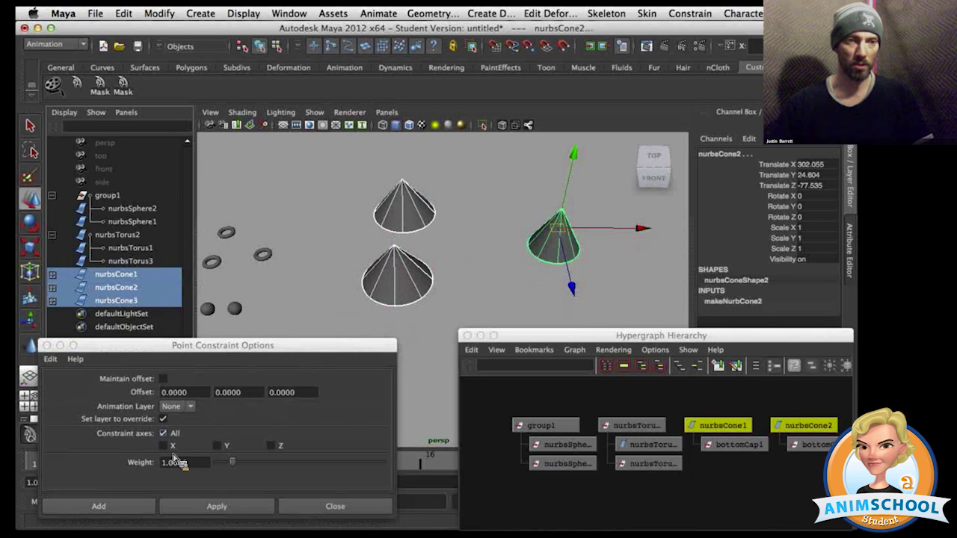
left_click(217, 507)
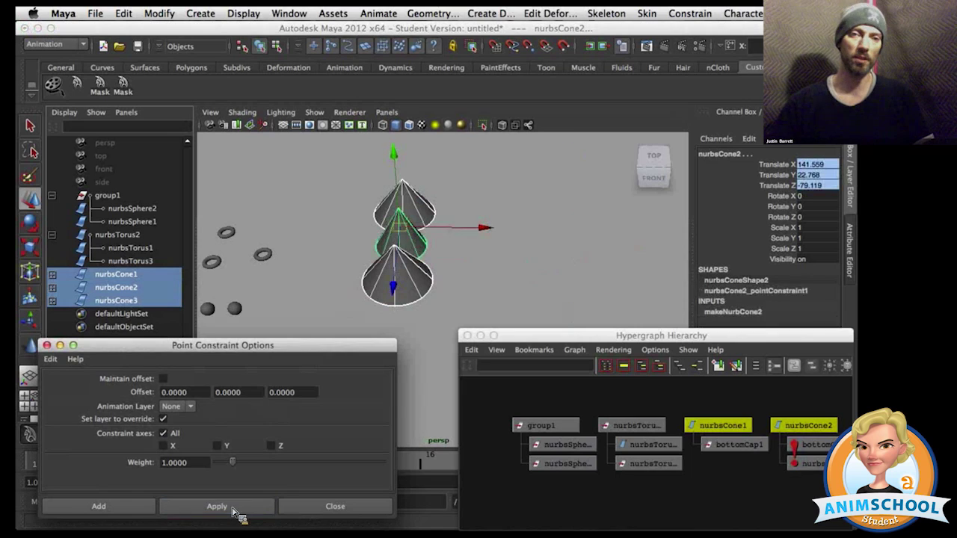
Step: Move nurbsCone1 to the right and around, watching nurbsCone2 follow
left_click_drag(479, 331, 505, 294, "alt")
middle_click_drag(505, 294, 515, 283, "alt")
left_click(478, 224)
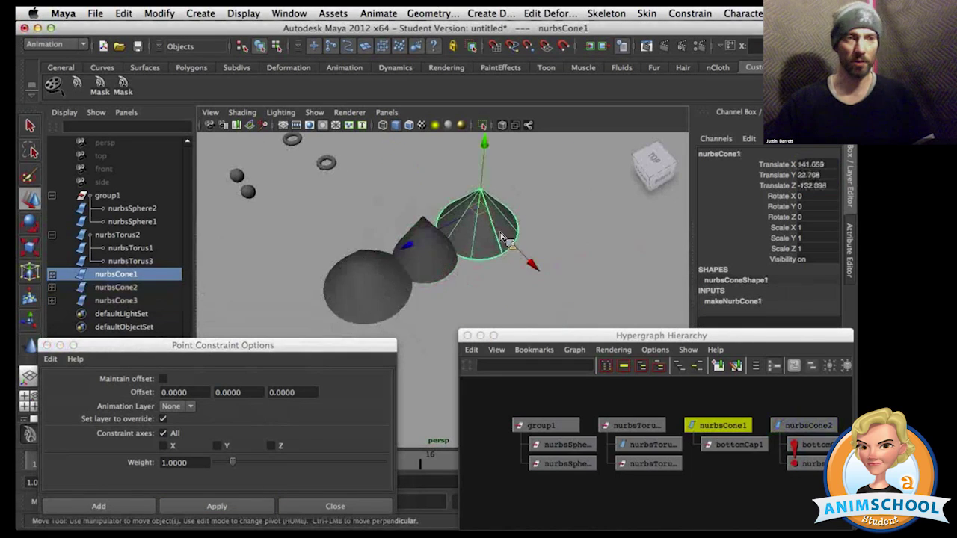
left_click_drag(463, 225, 550, 232)
left_click(482, 240)
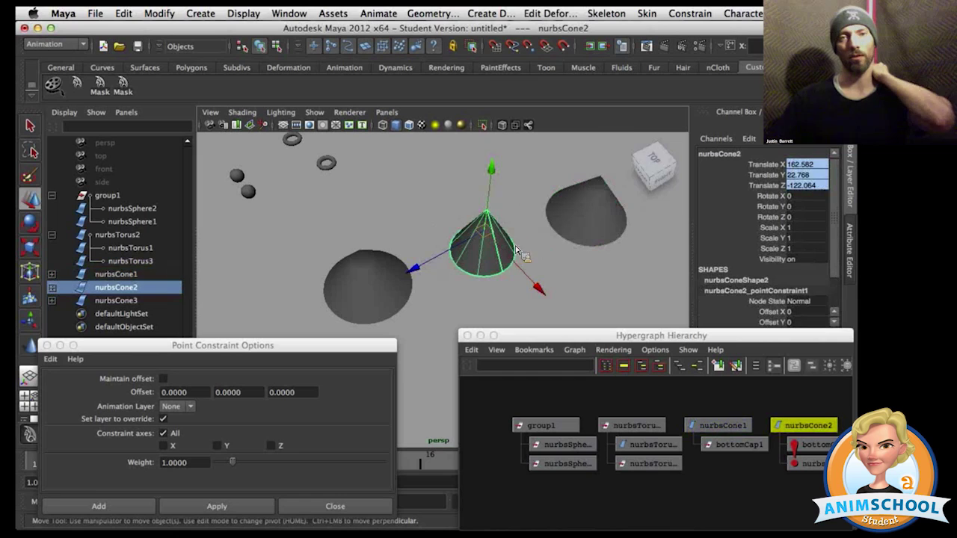
left_click(604, 233)
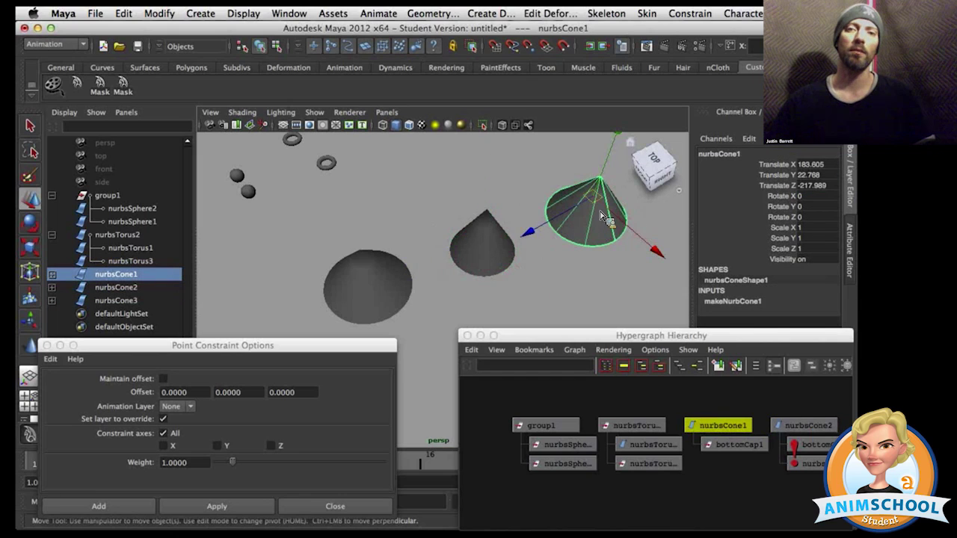
mouse_move(604, 217)
left_mouse_down()
mouse_move(626, 243)
mouse_move(594, 121)
mouse_move(509, 158)
mouse_move(724, 238)
mouse_move(603, 214)
mouse_move(638, 200)
mouse_move(596, 206)
mouse_move(608, 211)
left_mouse_up()
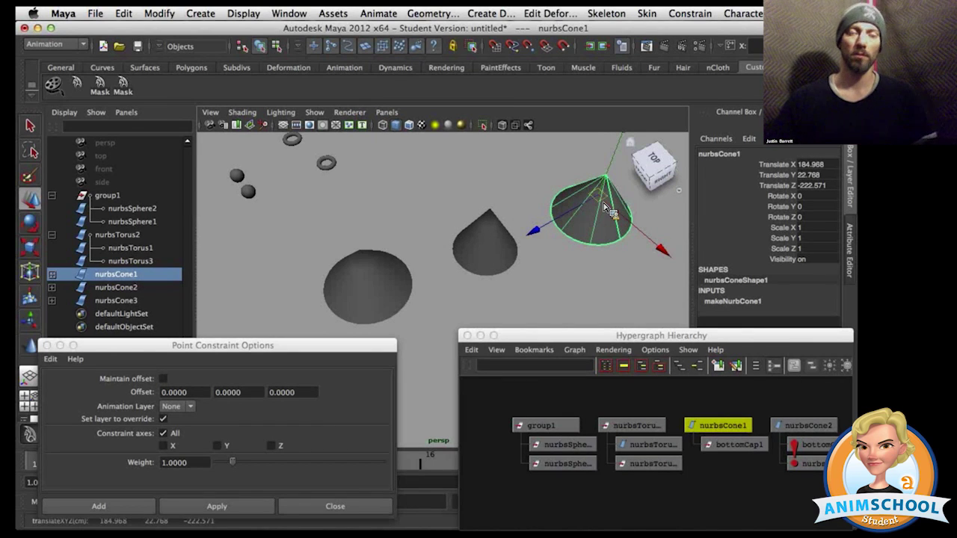
Step: Try moving nurbsCone2 directly, then move nurbsCone1 again and reselect nurbsCone2
left_click(485, 254)
left_click_drag(485, 254, 441, 217)
left_click(602, 234)
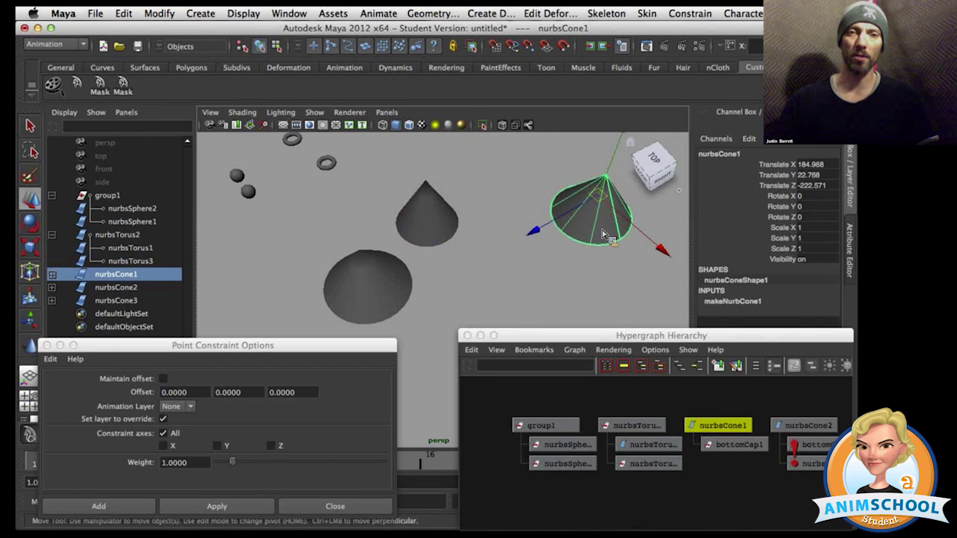
mouse_move(602, 217)
left_mouse_down()
mouse_move(655, 228)
mouse_move(550, 217)
mouse_move(612, 221)
mouse_move(603, 228)
left_mouse_up()
left_click(499, 261)
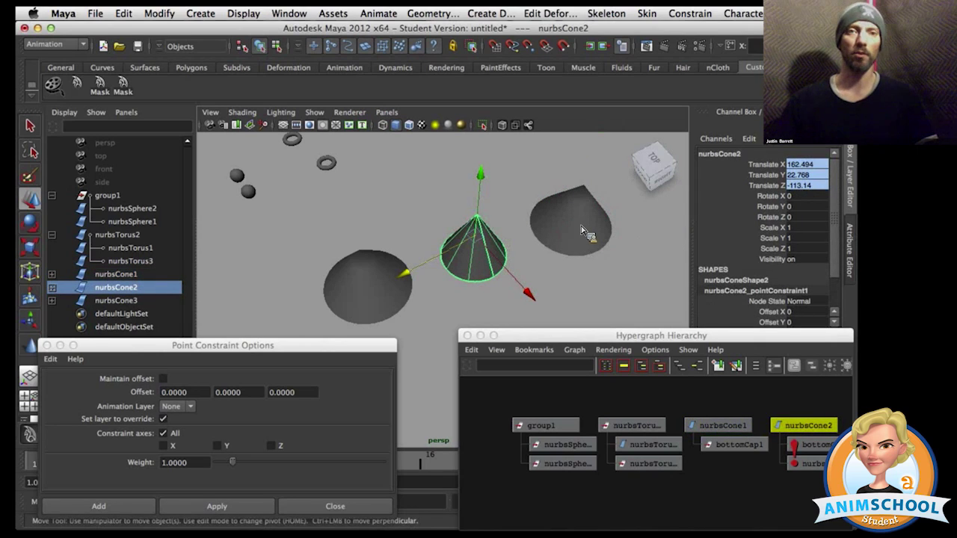
Step: Remove nurbsCone1 and nurbsCone3 as constraint targets of nurbsCone2
left_click(598, 239)
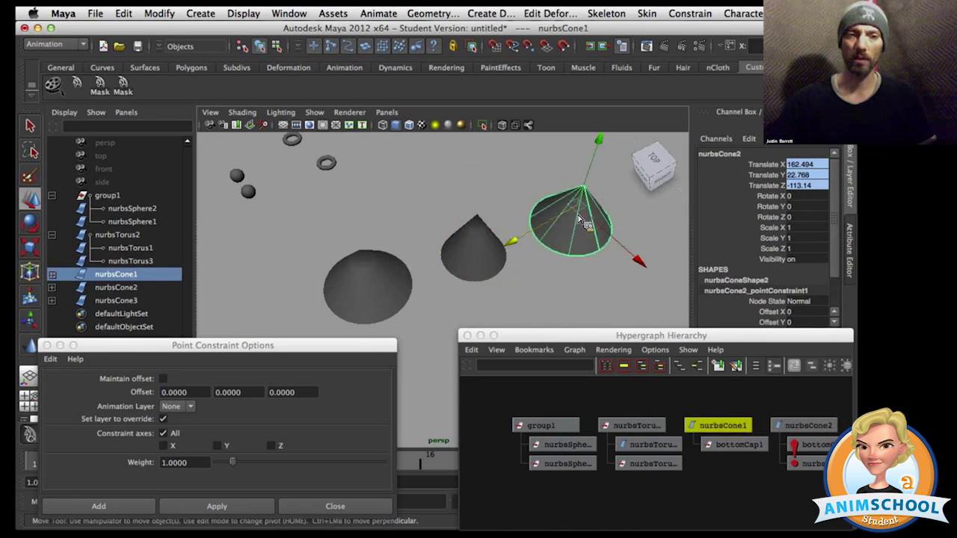
left_click(396, 288, "shift")
left_click(471, 269, "shift")
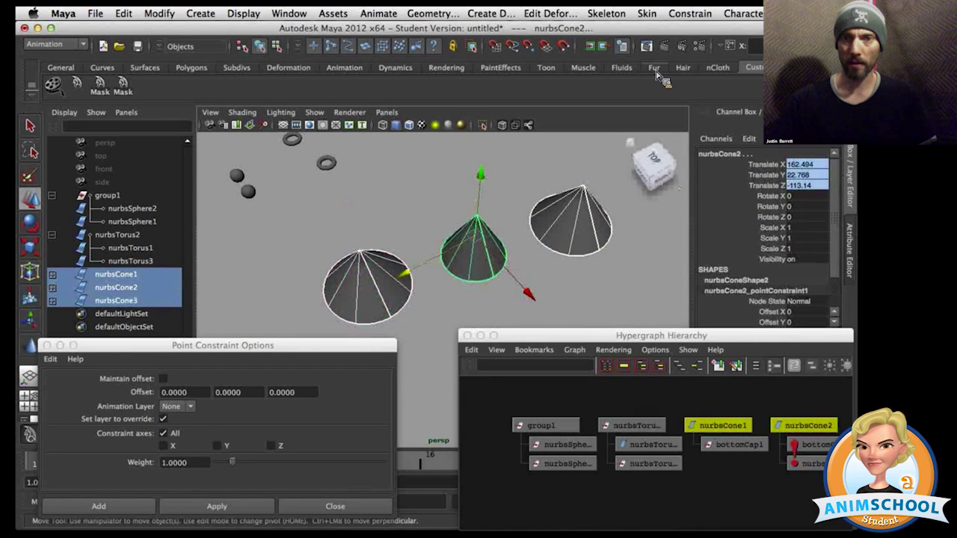
left_click(690, 13)
left_click(706, 190)
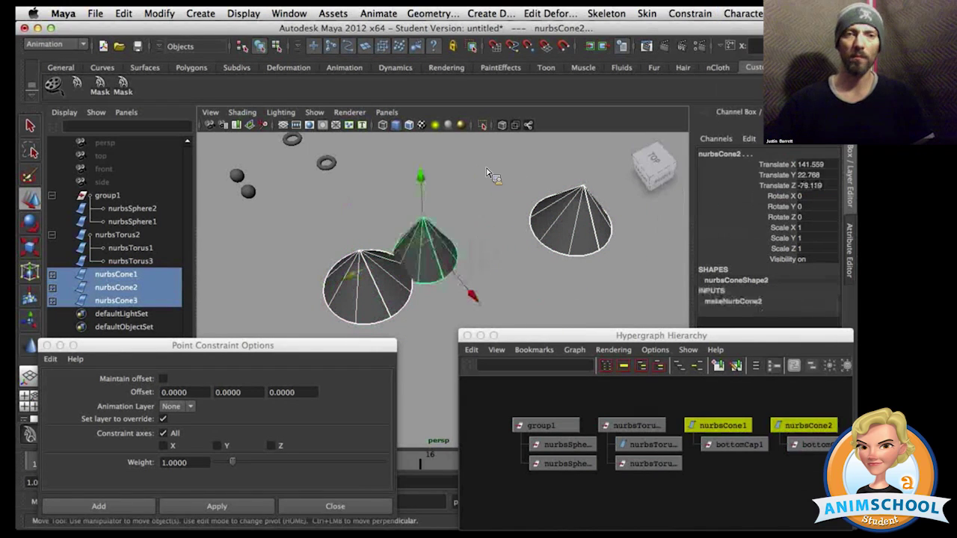
Step: Move the now-free nurbsCone2 up and to the right on its own
left_click(493, 240)
left_click(438, 262)
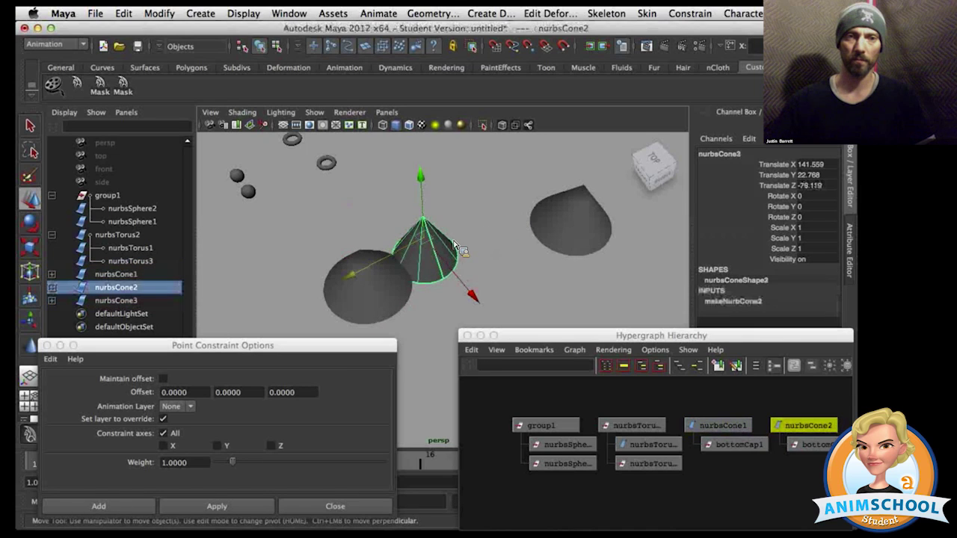
left_click_drag(438, 254, 441, 243)
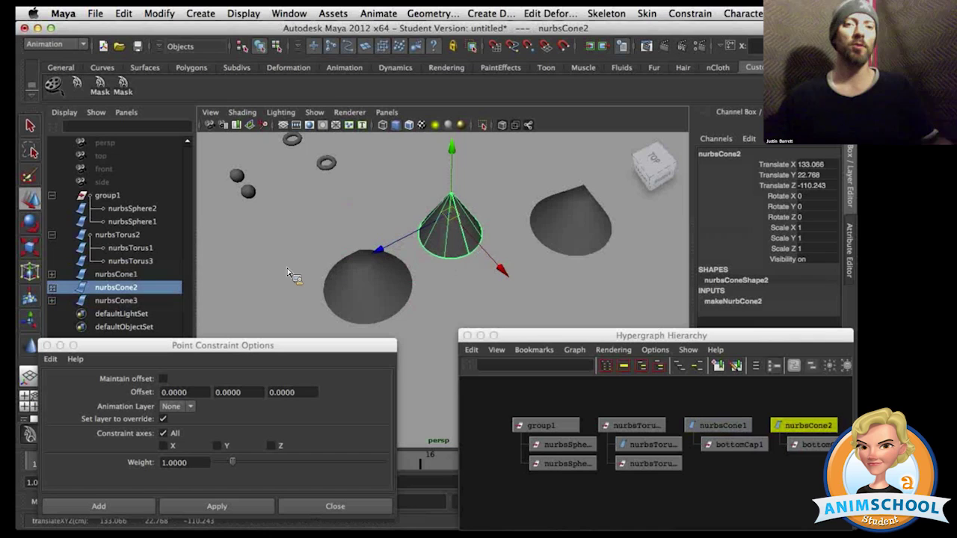
left_click_drag(270, 346, 283, 390)
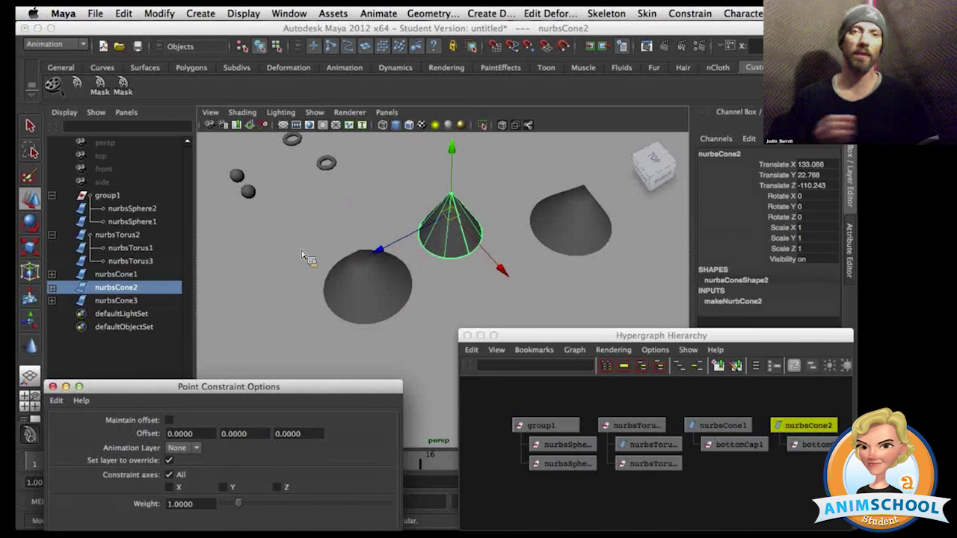